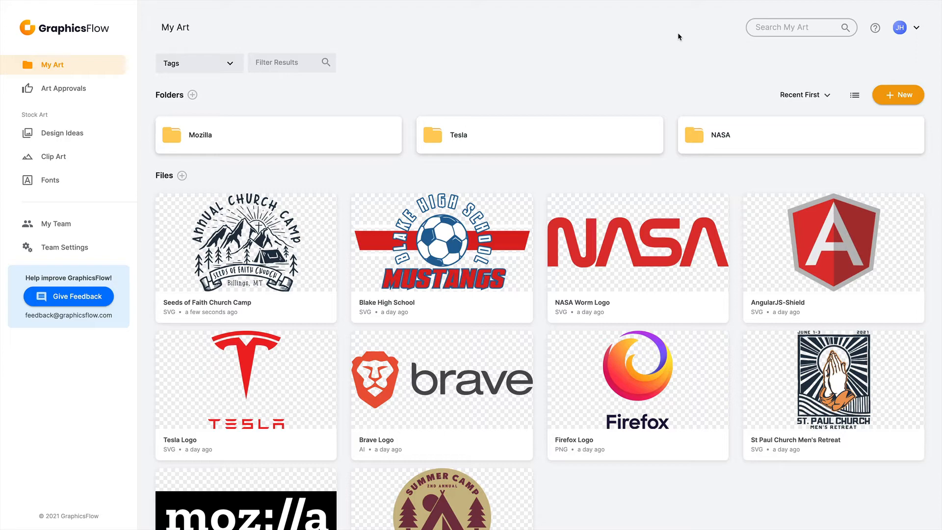
# - Open the Seeds of Faith Church Camp artwork and collapse its art details, leaving the art tags expanded
pyautogui.click(277, 221)
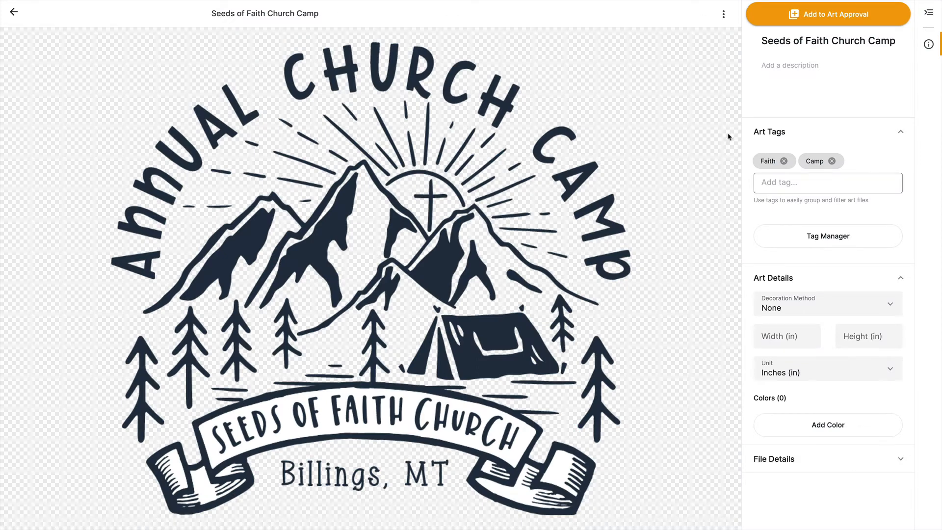
pyautogui.click(898, 134)
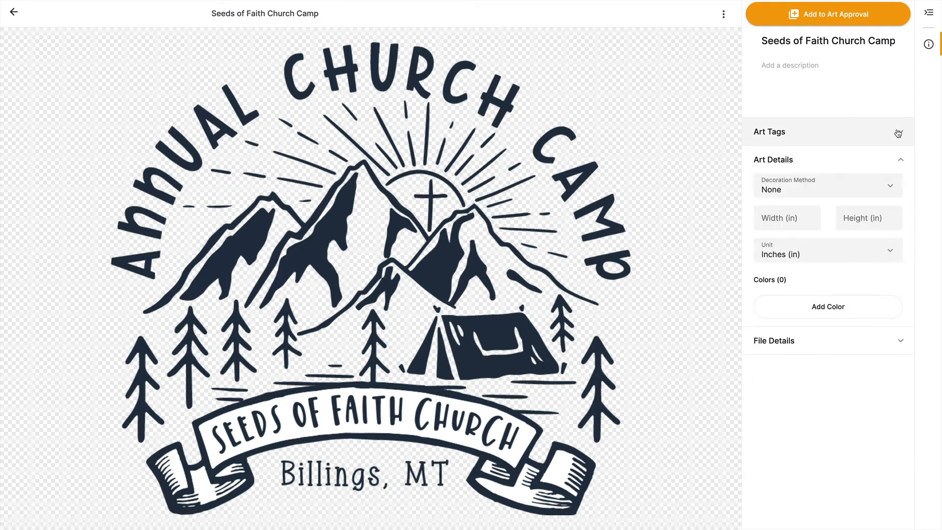
pyautogui.click(901, 160)
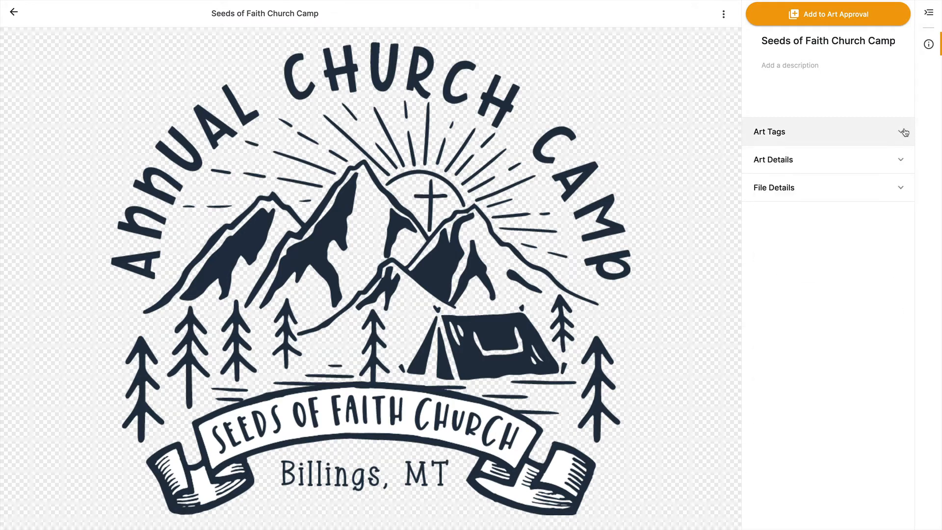
pyautogui.click(904, 132)
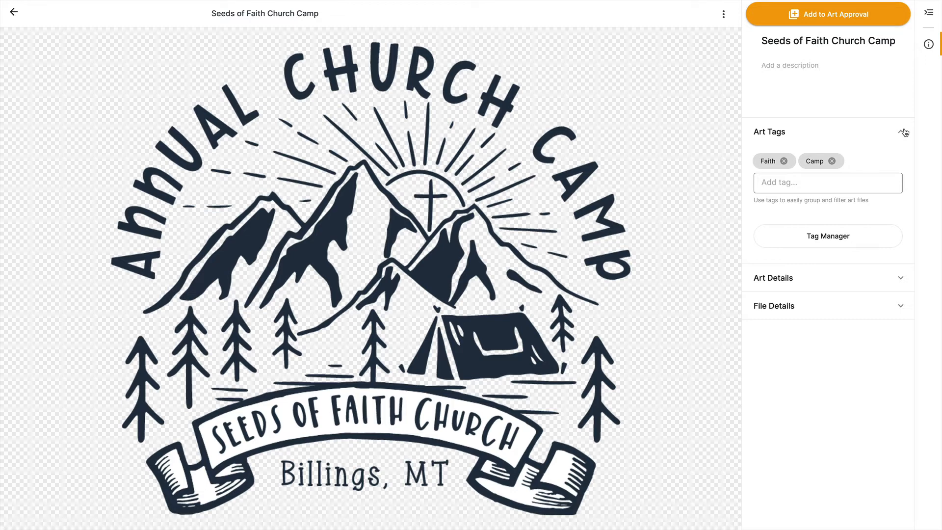
# - Add the existing Church tag to the Seeds of Faith Church Camp artwork
pyautogui.click(827, 179)
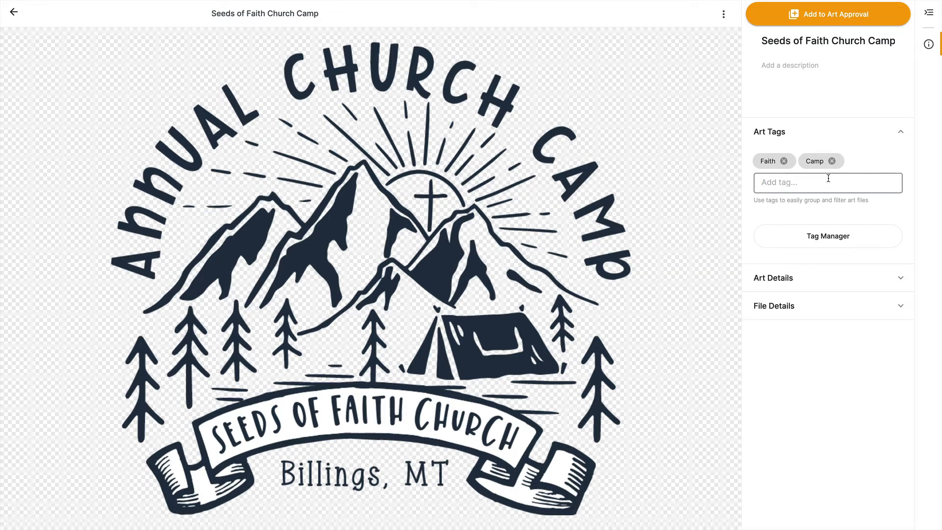
pyautogui.write('Ch')
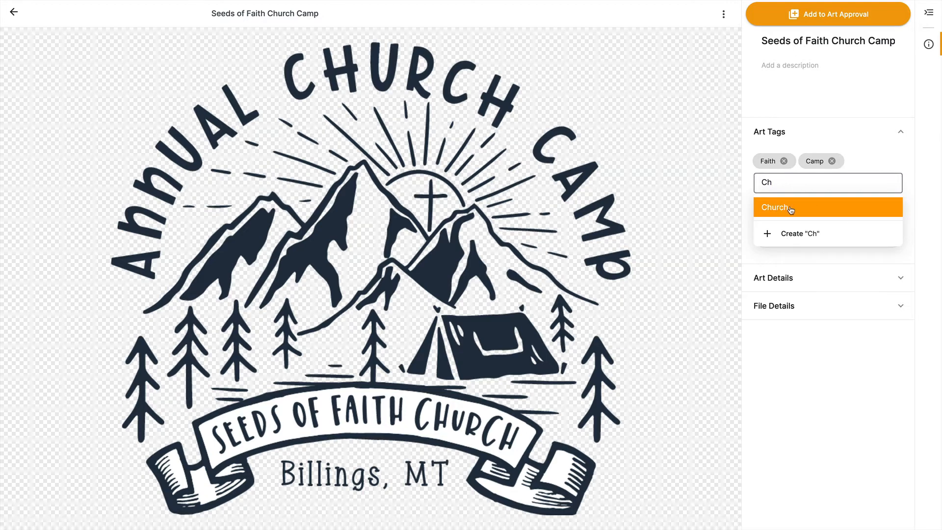
pyautogui.click(791, 208)
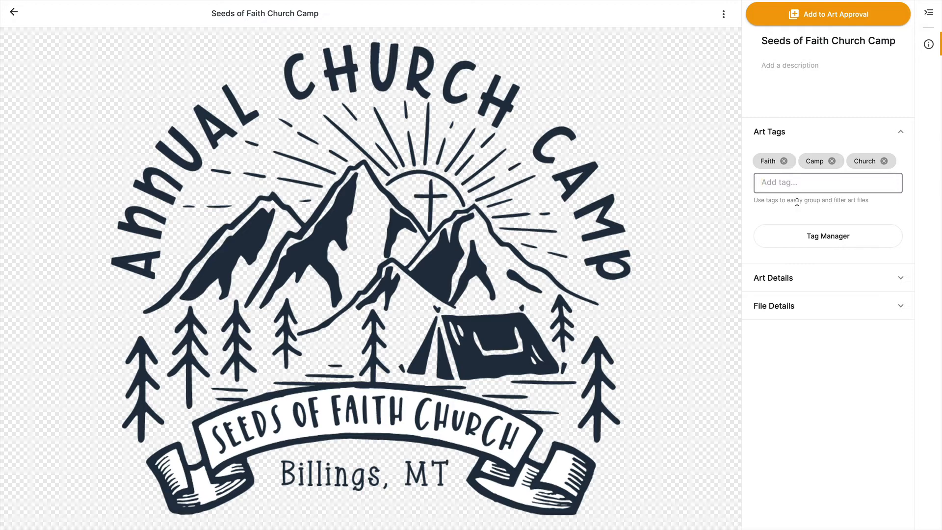
# - Remove the Camp and Church tags from the artwork and assign the existing Camp tag again
pyautogui.click(833, 162)
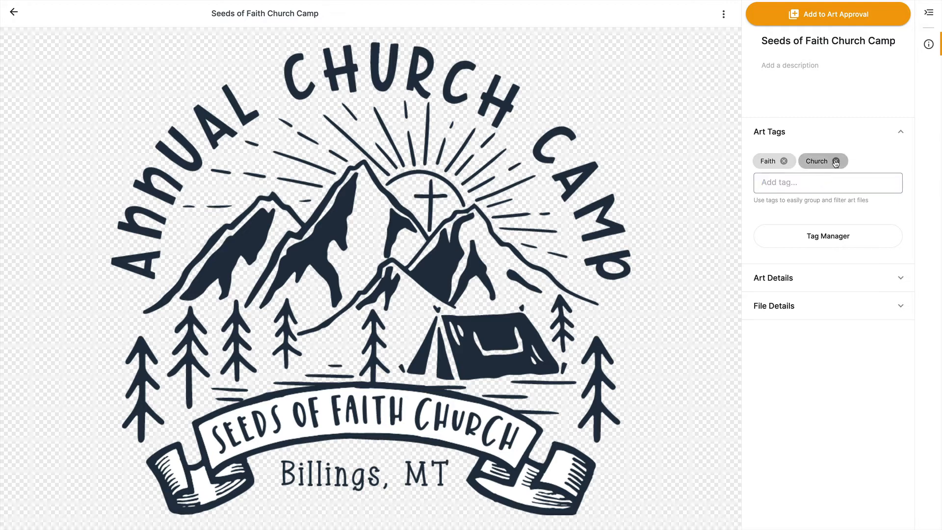
pyautogui.click(833, 162)
pyautogui.click(803, 182)
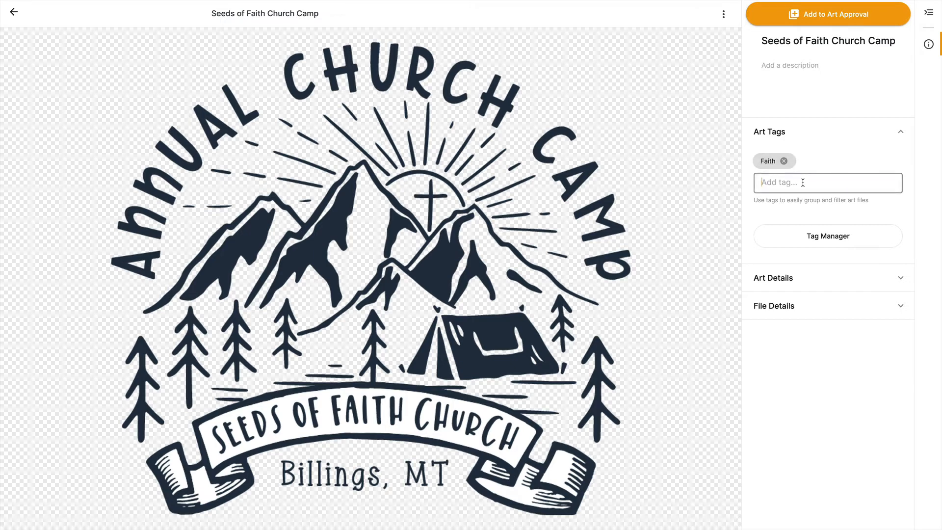
pyautogui.write('Camp')
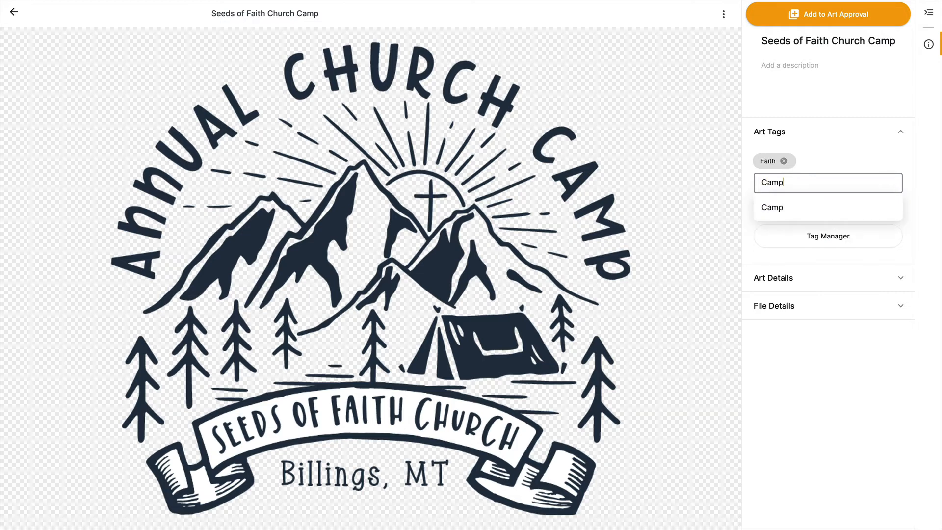
pyautogui.click(790, 206)
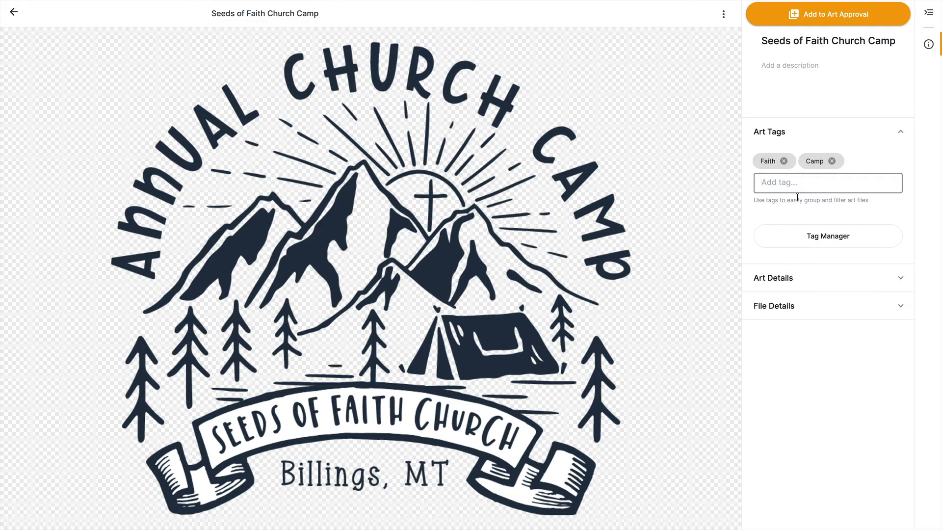
# - Create a new tag named CEO and assign it to the artwork
pyautogui.write('CEO')
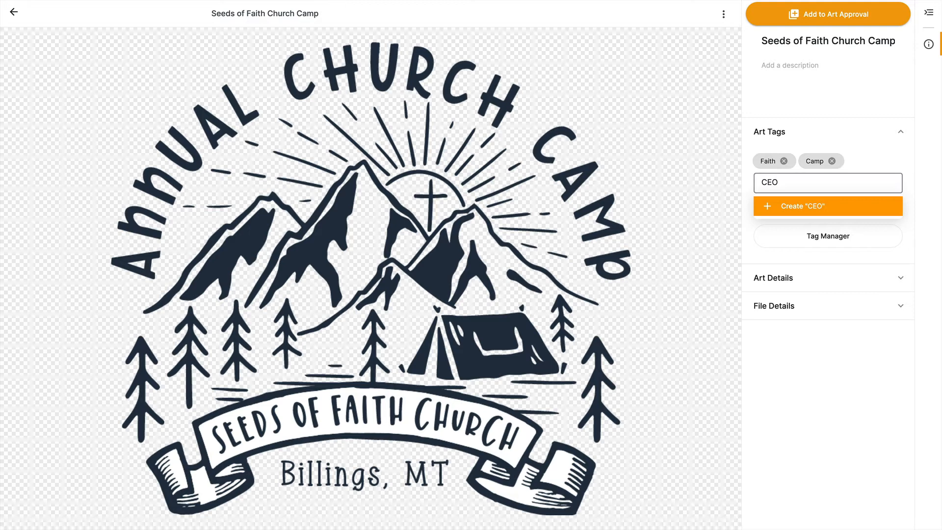
pyautogui.click(801, 210)
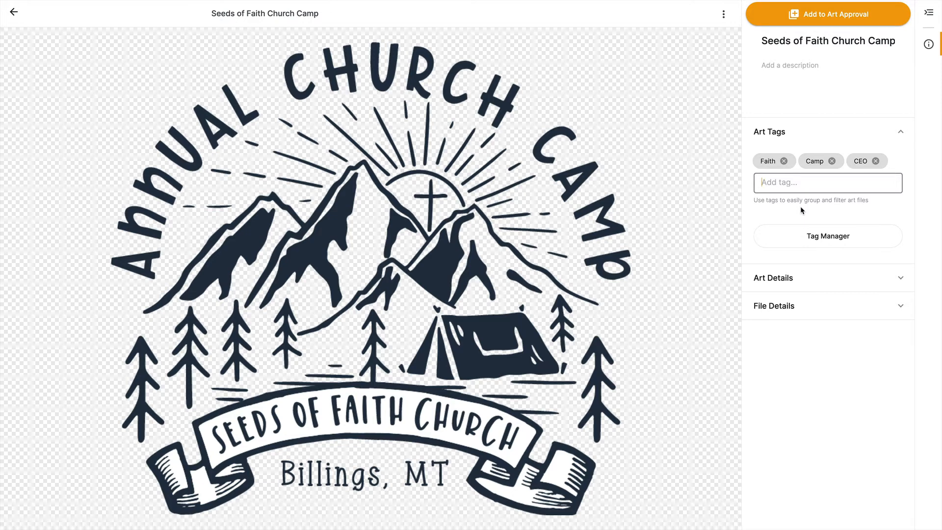
# - Delete the ABC tag in the Tag Manager and confirm its deletion
pyautogui.click(858, 238)
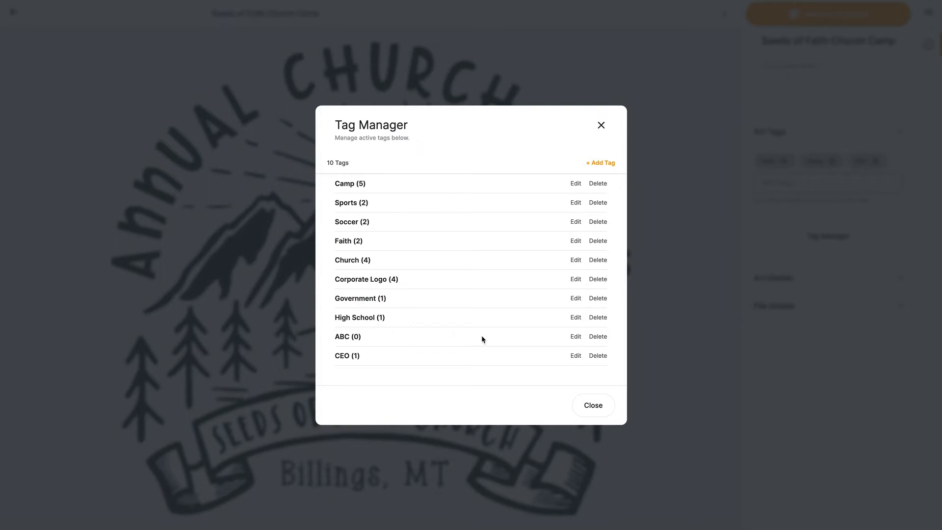
pyautogui.click(597, 336)
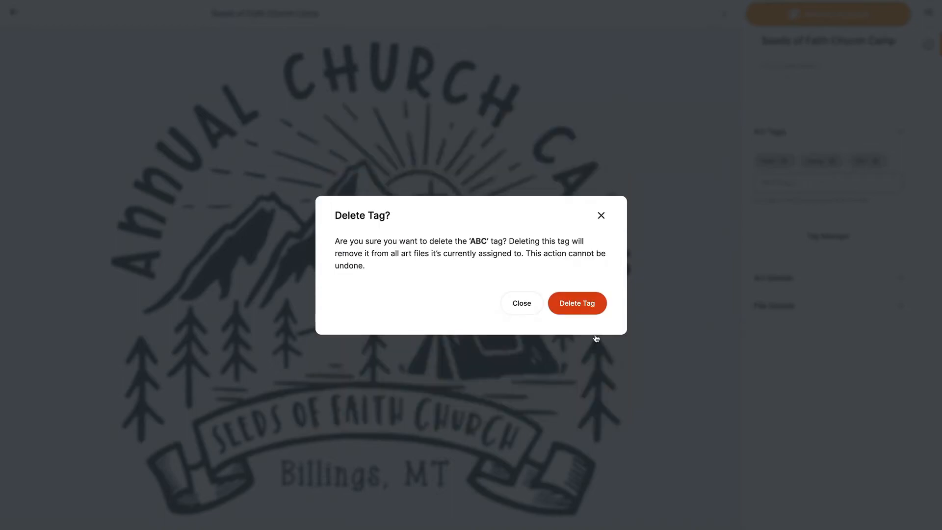
pyautogui.click(582, 305)
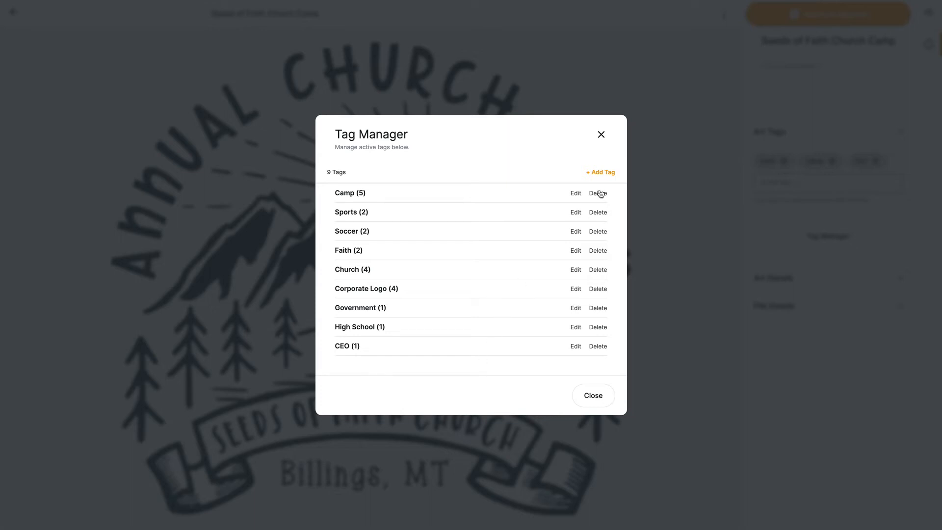
pyautogui.click(577, 194)
pyautogui.click(361, 194)
pyautogui.click(606, 173)
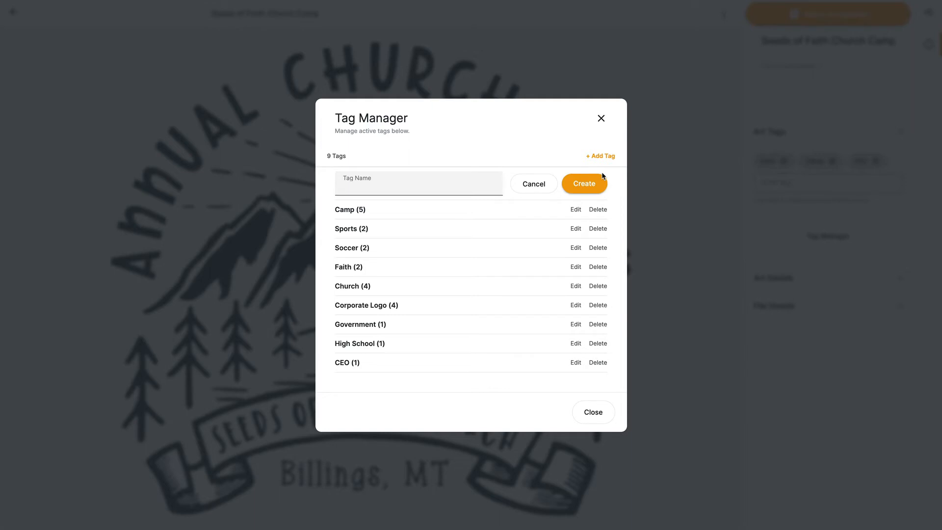
pyautogui.click(534, 178)
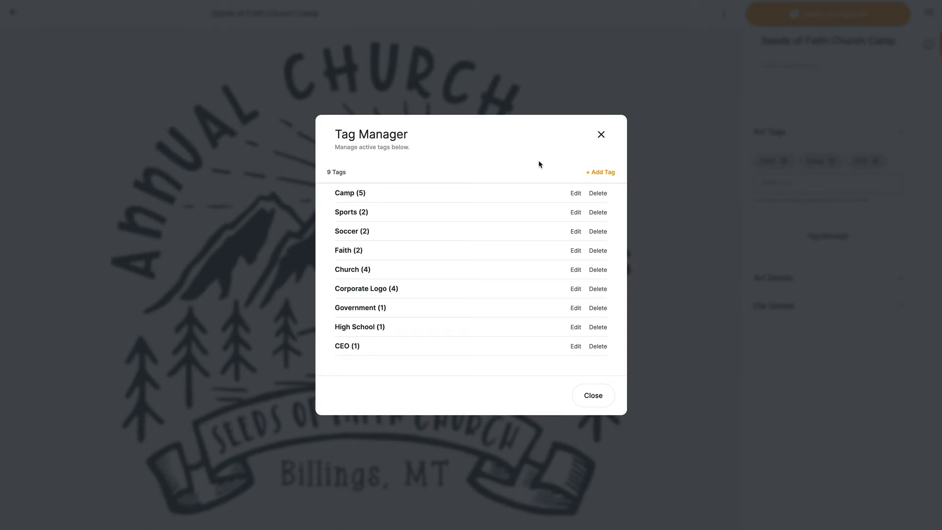
# - Close the Tag Manager and return to the My Art library
pyautogui.click(601, 134)
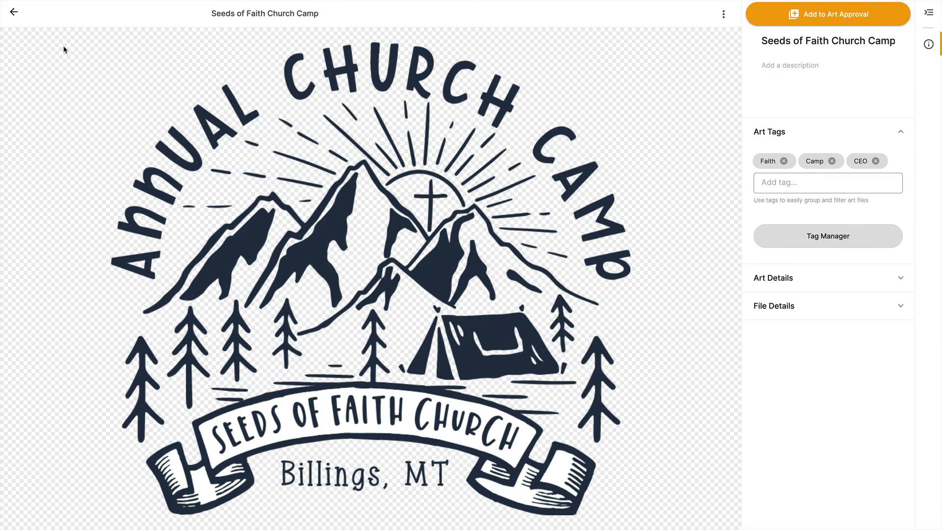
pyautogui.click(14, 14)
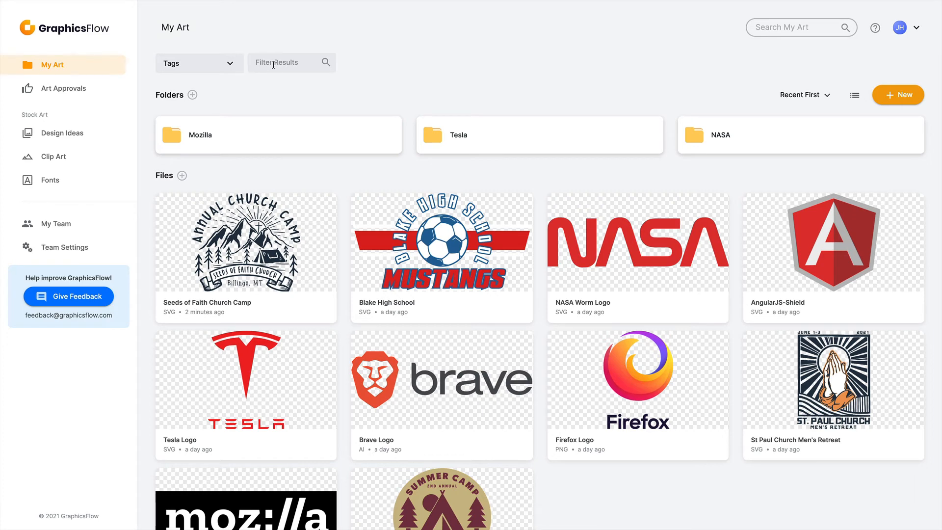
# - Search the library's tag filter for "camp", clear the search, and look through the full list of tags
pyautogui.click(231, 65)
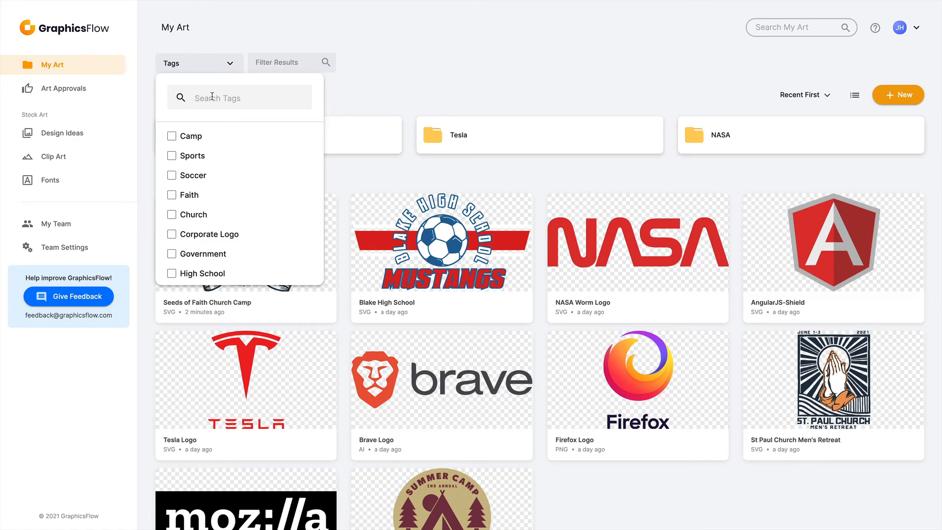
pyautogui.write('camp')
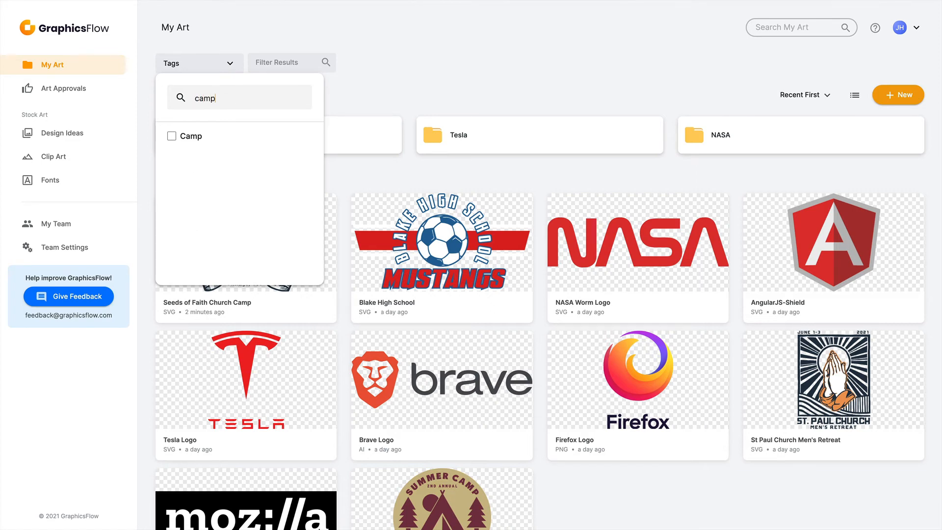
pyautogui.press('BackSpace')
pyautogui.press('BackSpace')
pyautogui.press('BackSpace')
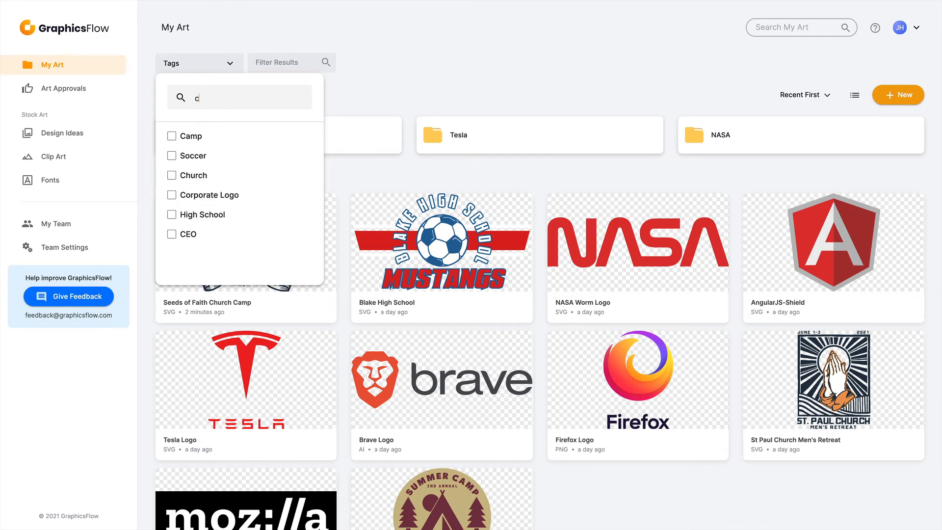
pyautogui.write('a')
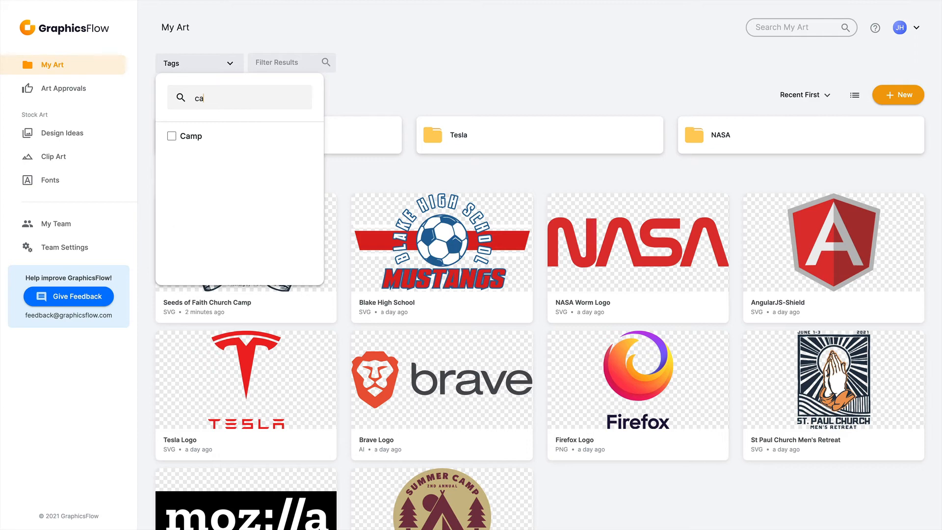
pyautogui.press('BackSpace')
pyautogui.press('BackSpace')
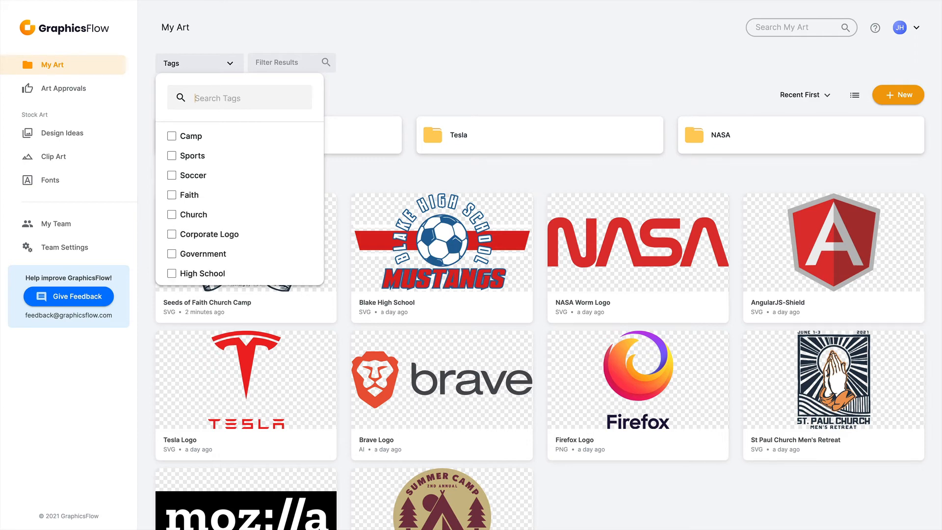
pyautogui.scroll(-1, 222, 160)
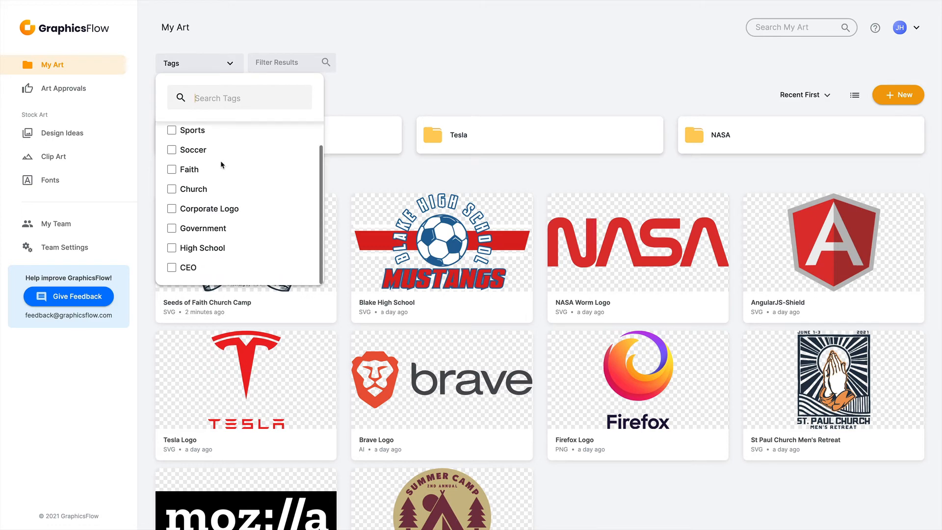
pyautogui.scroll(1, 221, 165)
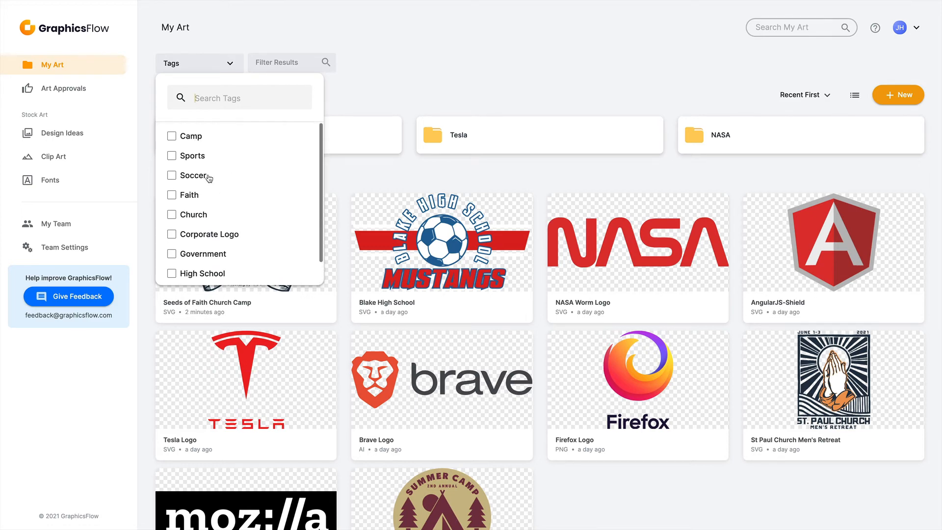
# - Filter the library by the Camp, Sports and Soccer tags and narrow the results with the text "seed"
pyautogui.click(172, 137)
pyautogui.click(172, 156)
pyautogui.click(171, 177)
pyautogui.click(405, 90)
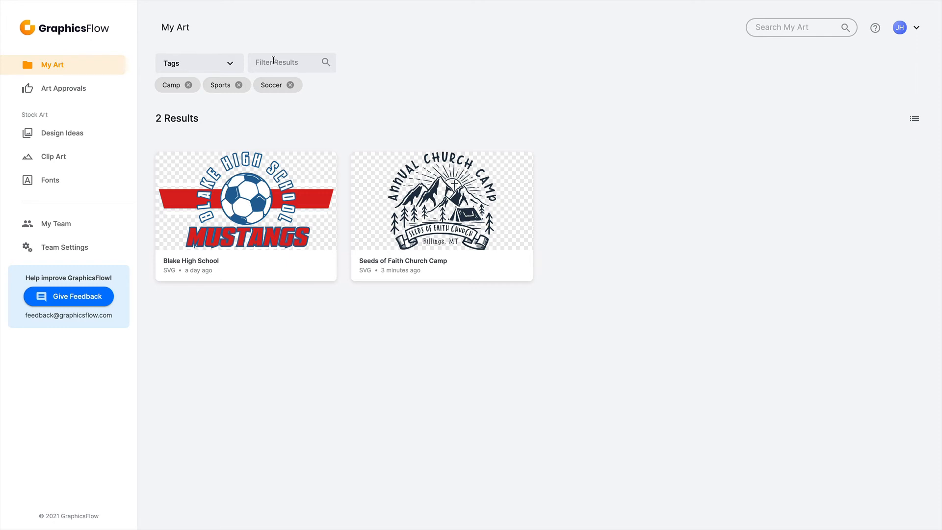
pyautogui.click(273, 61)
pyautogui.write('seed')
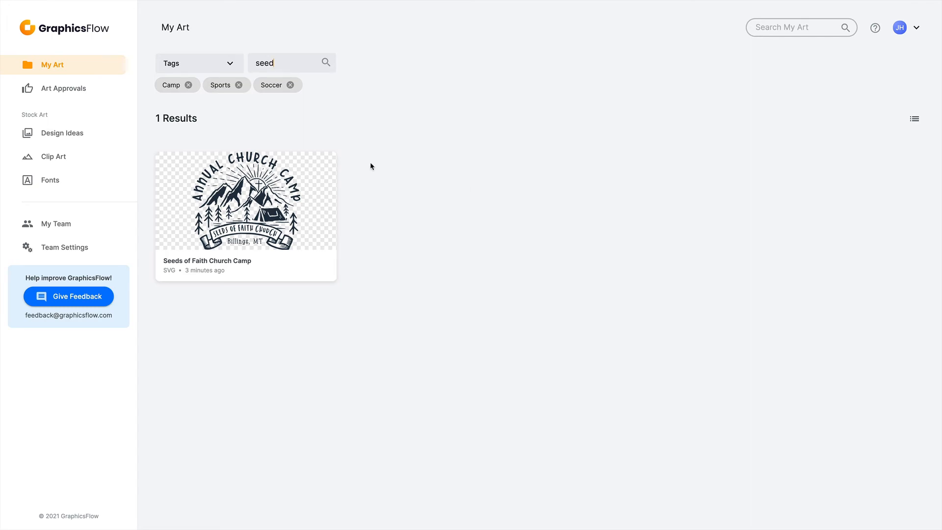
# - Clear the Soccer, Sports and Camp tag filters and the "seed" text filter
pyautogui.click(290, 86)
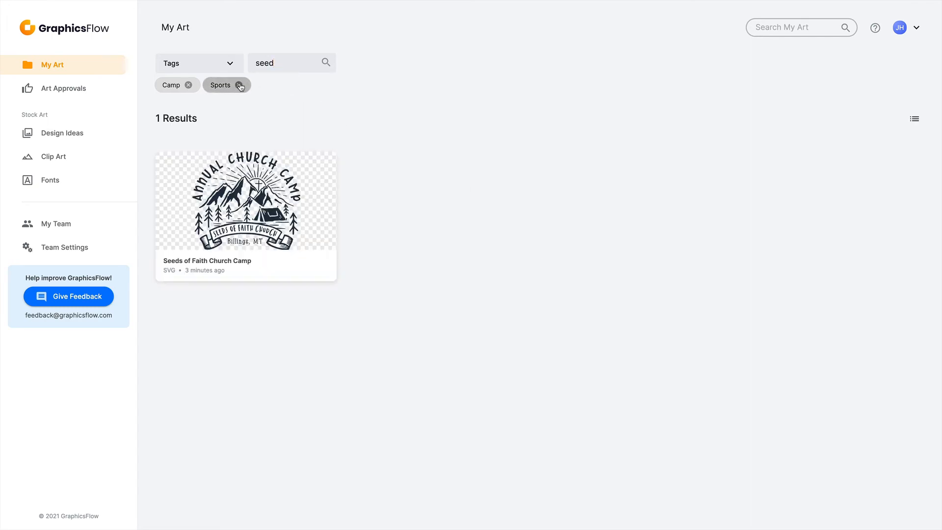
pyautogui.click(239, 85)
pyautogui.click(188, 86)
pyautogui.moveTo(290, 64); pyautogui.dragTo(231, 60)
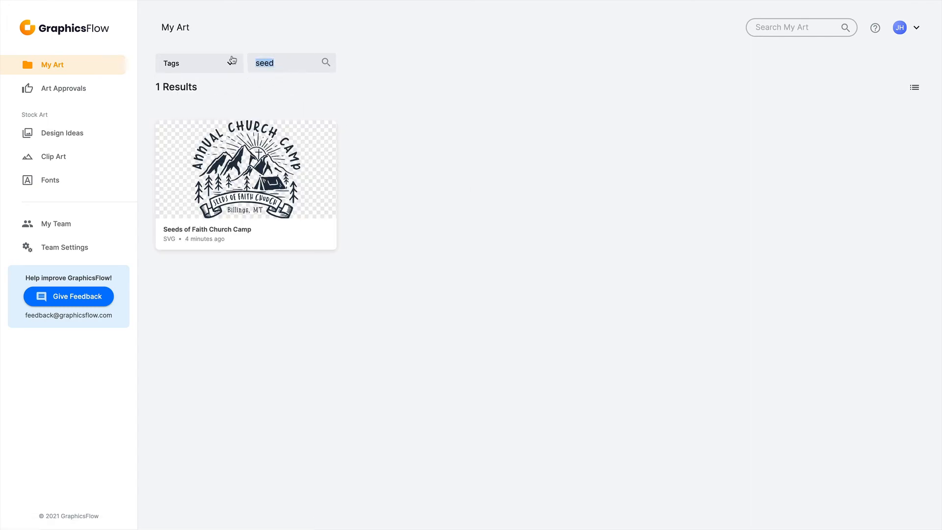
pyautogui.press('BackSpace')
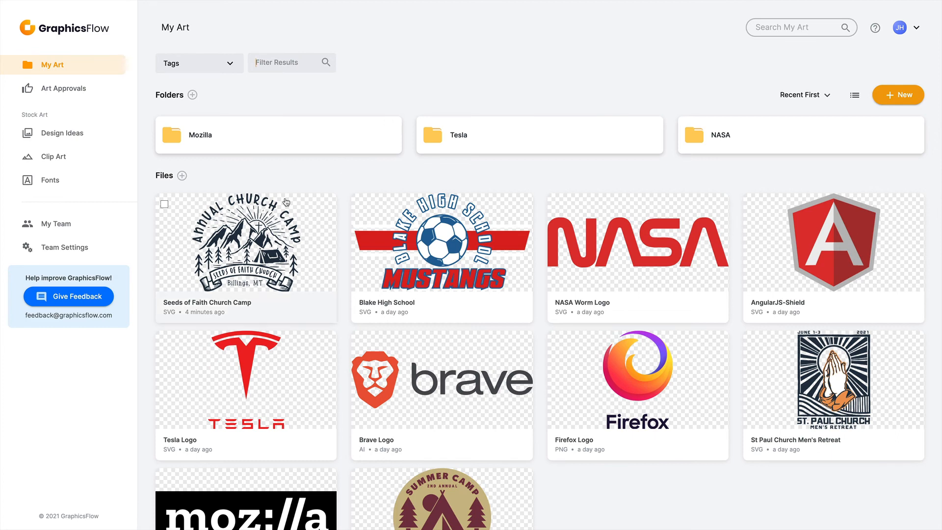
# - Remove the CEO tag from the Seeds of Faith Church Camp, Blake High School and NASA Worm Logo files in one bulk edit
pyautogui.click(165, 204)
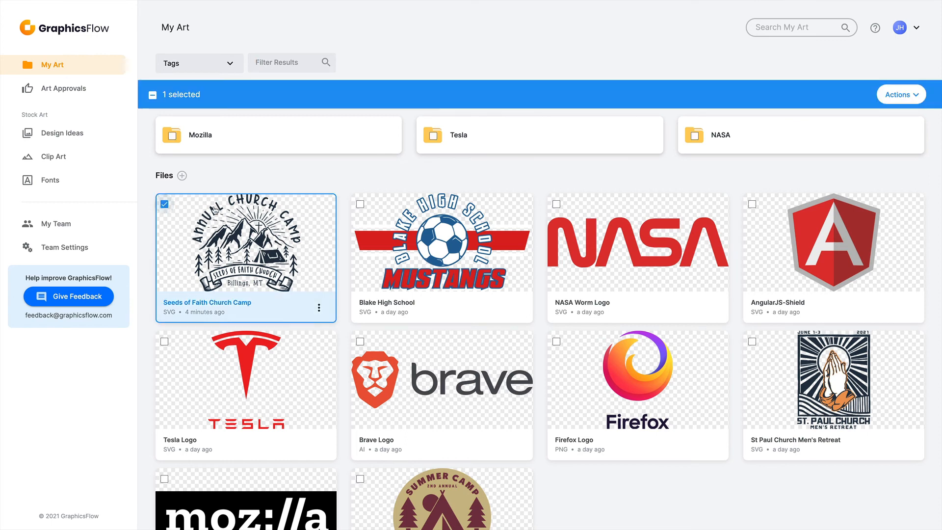
pyautogui.click(360, 204)
pyautogui.click(557, 204)
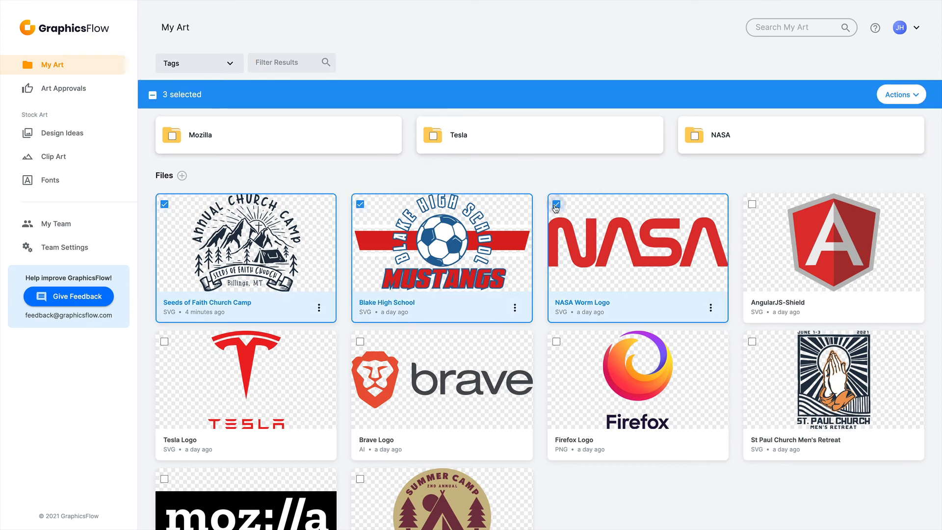
pyautogui.click(919, 96)
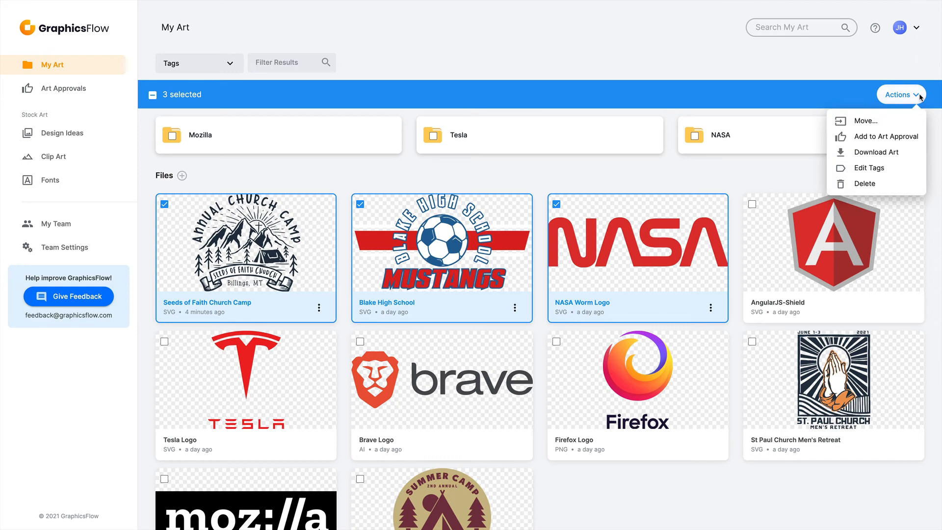
pyautogui.click(868, 168)
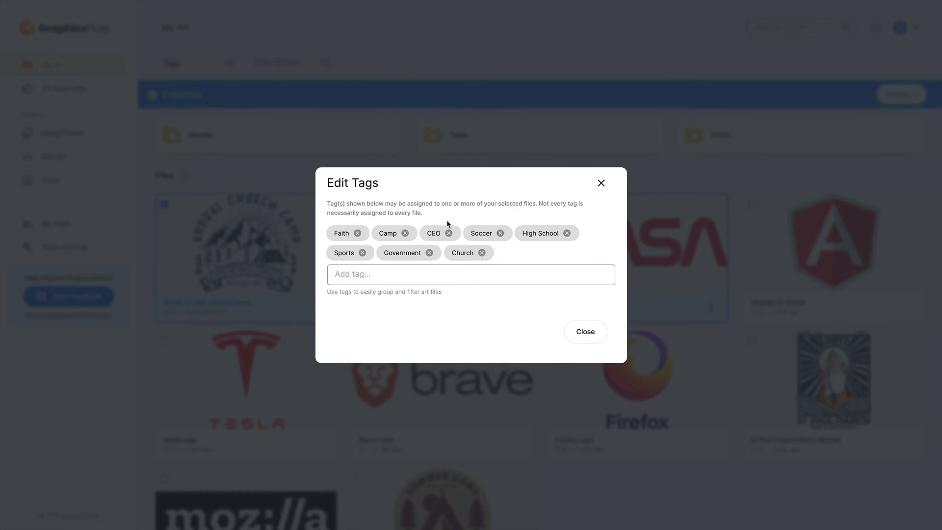
pyautogui.click(448, 233)
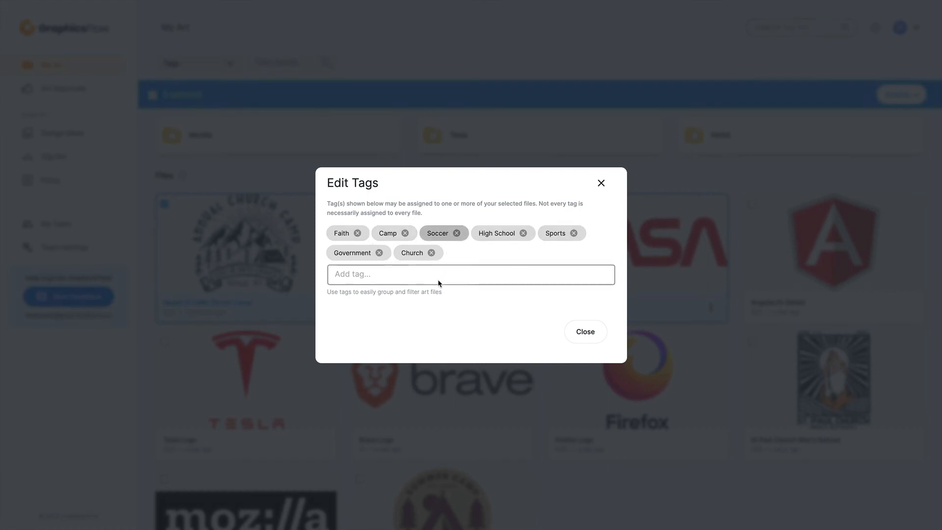
pyautogui.click(417, 274)
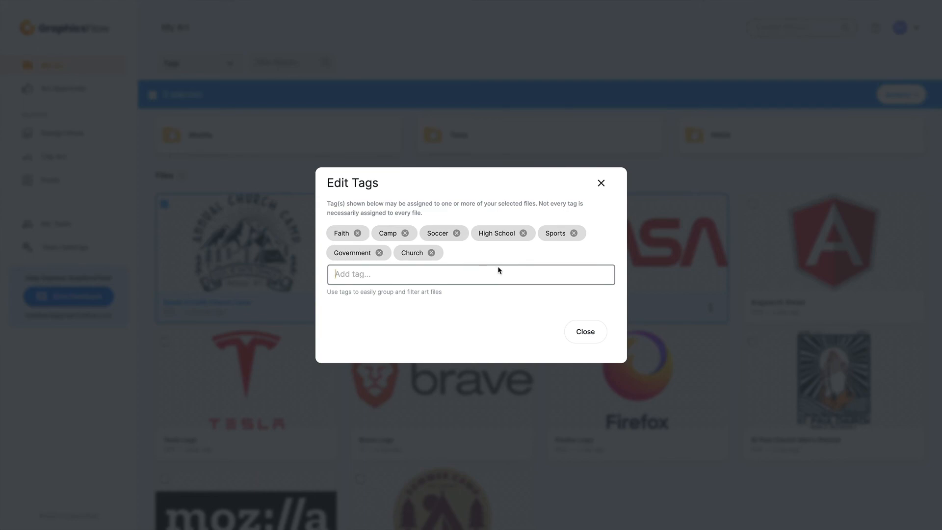
pyautogui.click(584, 337)
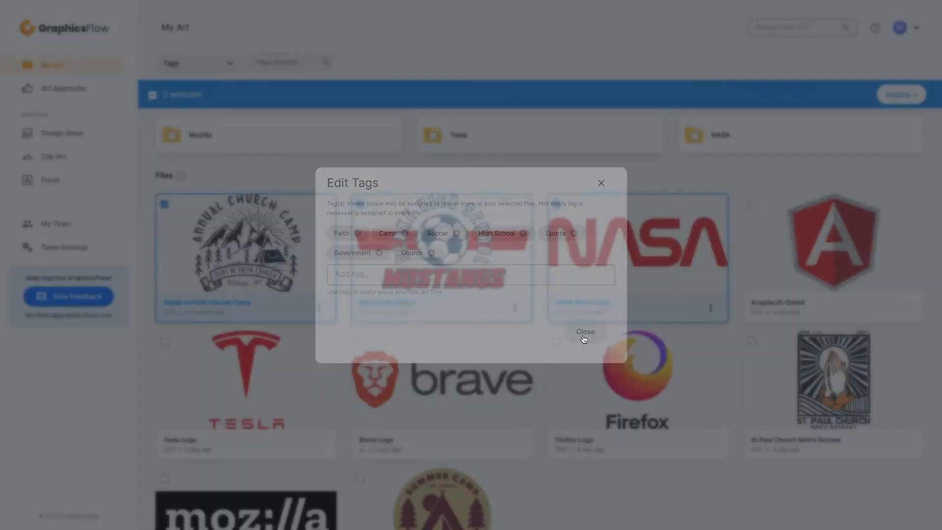